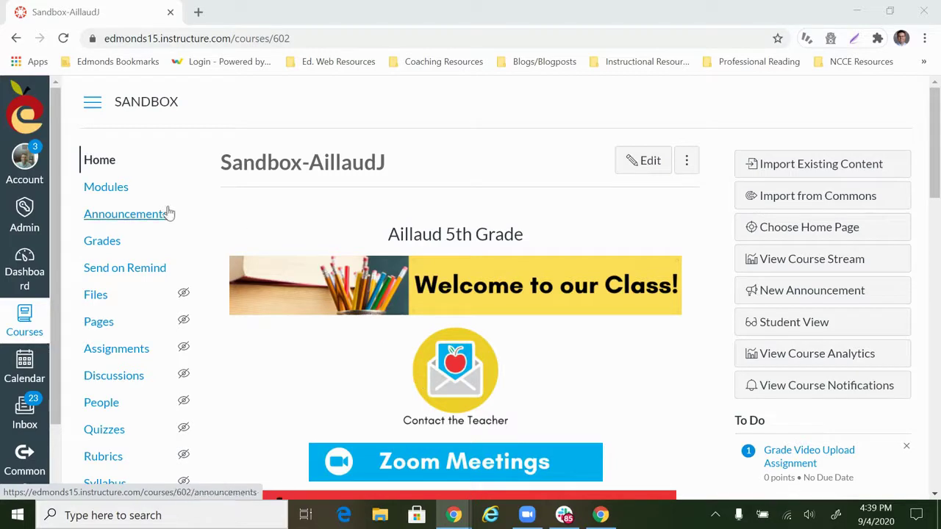
# Add a new assignment named "Kami External Tool Assignment" to the published Week 1: September 7th - 11th module
pyautogui.click(113, 196)
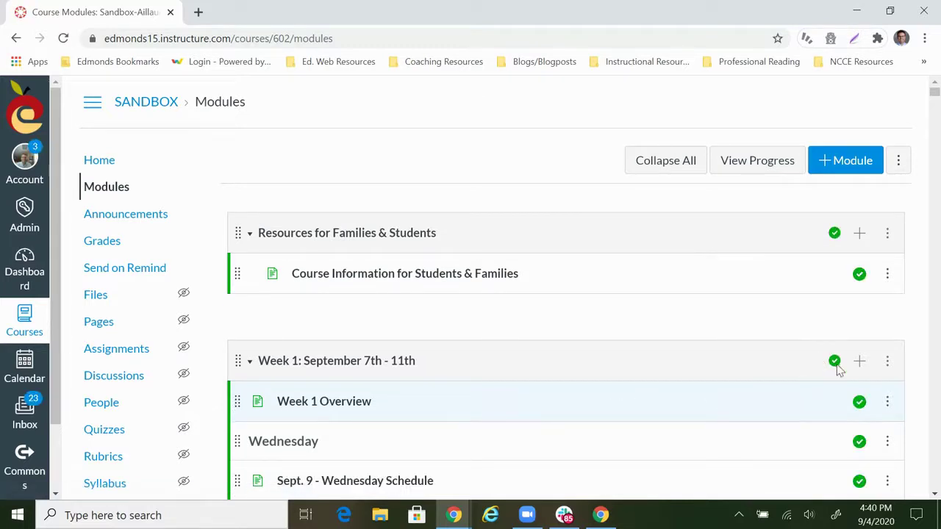
pyautogui.scroll(-1, 481, 369)
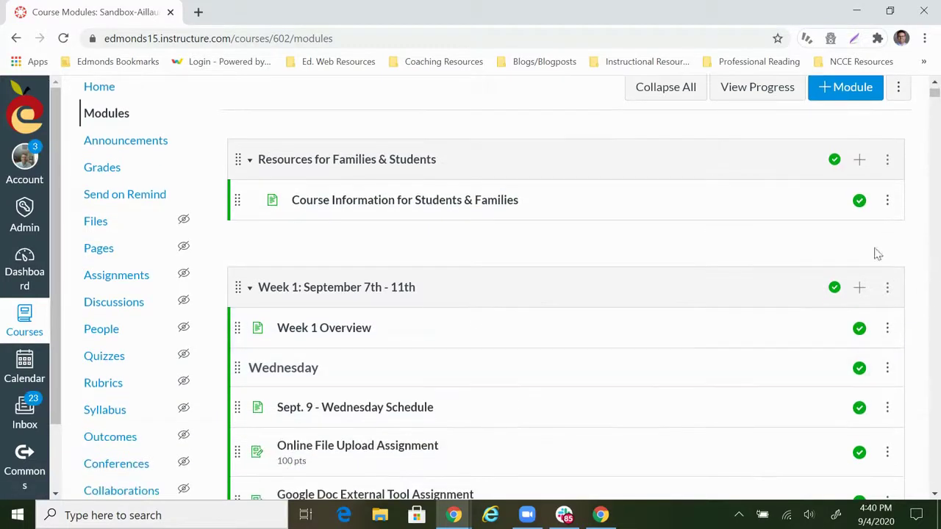
pyautogui.click(858, 288)
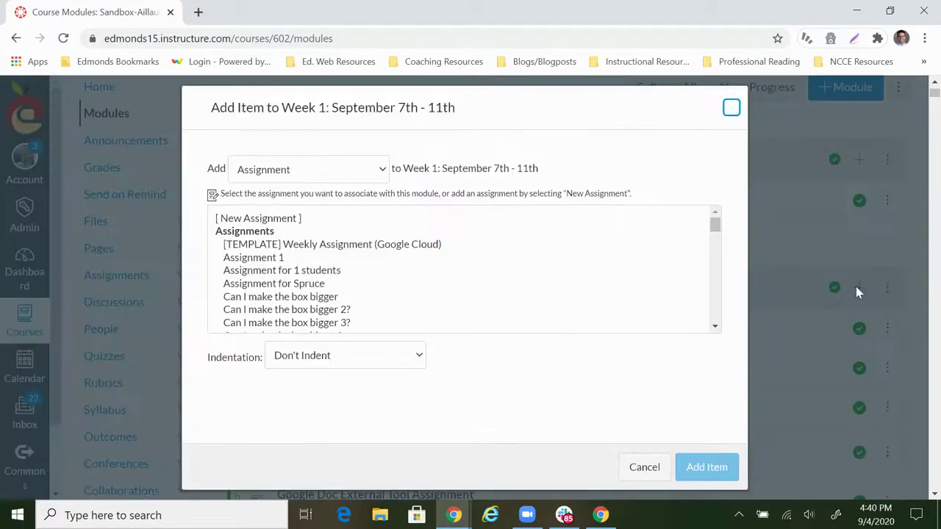
pyautogui.click(304, 222)
pyautogui.click(344, 360)
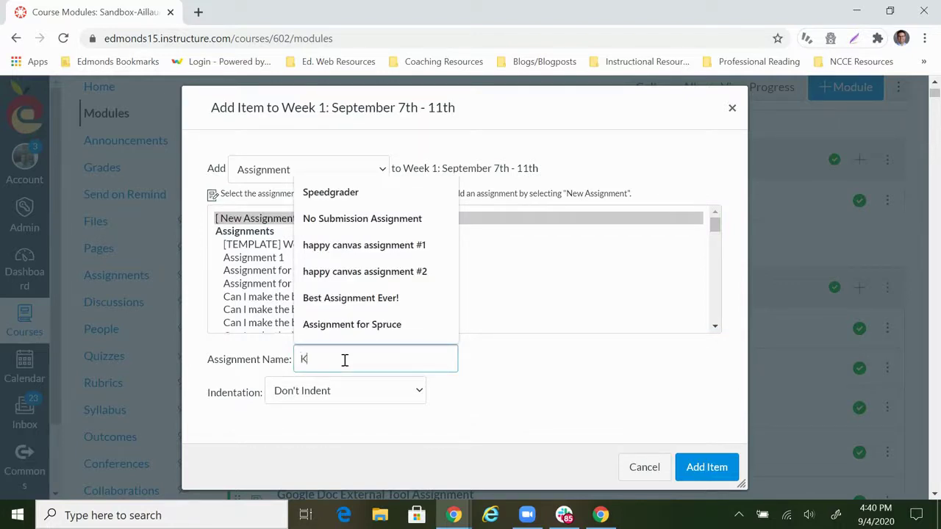
pyautogui.write('Kami Exter')
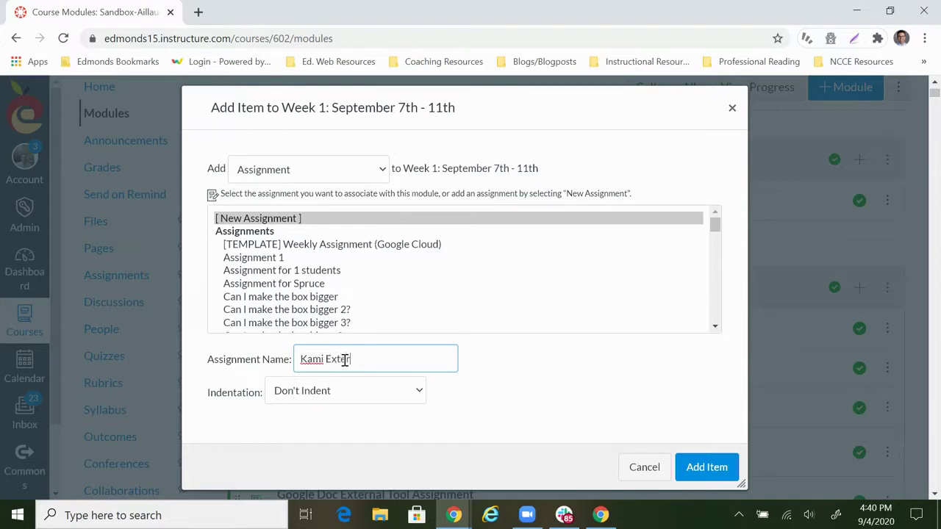
pyautogui.write('gnment')
pyautogui.click(704, 475)
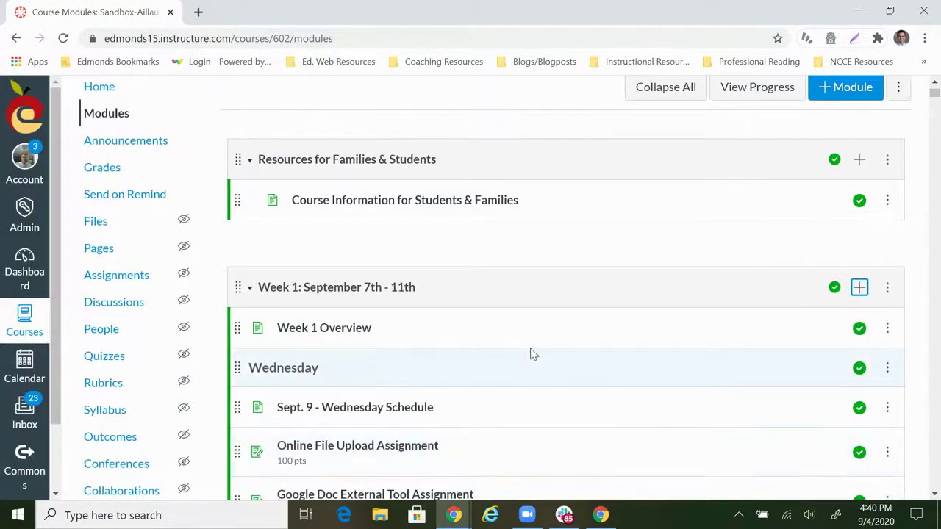
# Move the Kami External Tool Assignment into Wednesday's items, directly below the Google Doc External Tool Assignment
pyautogui.scroll(-8, 529, 354)
pyautogui.scroll(-2, 528, 354)
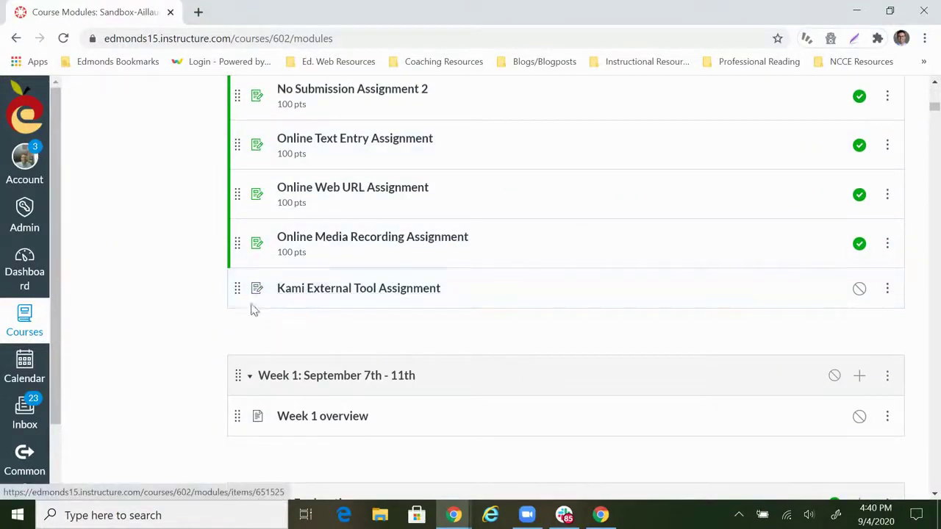
pyautogui.moveTo(242, 288); pyautogui.dragTo(264, 213)
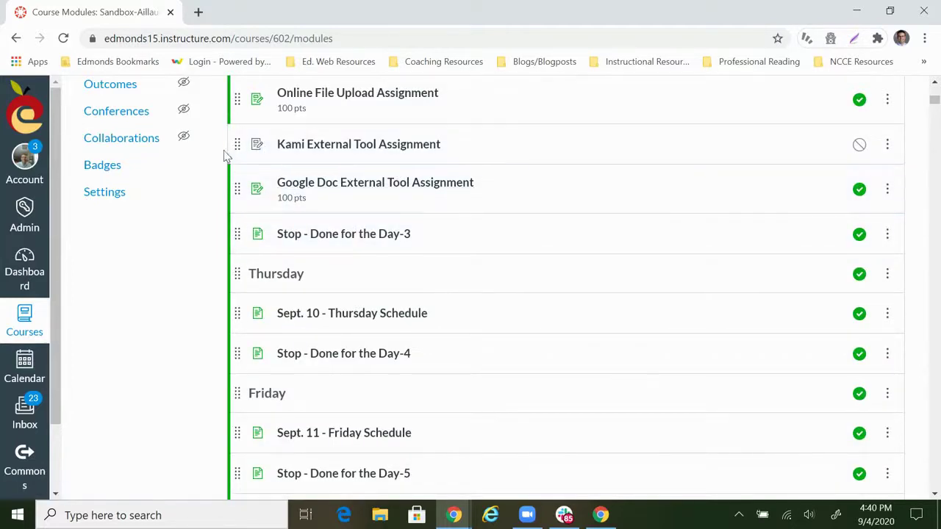
pyautogui.moveTo(237, 144); pyautogui.dragTo(373, 212)
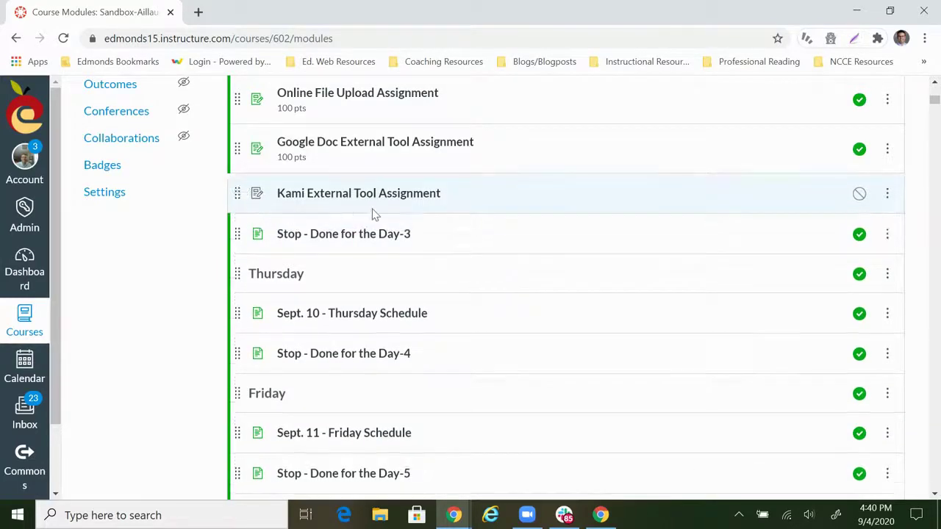
# Open the Kami External Tool Assignment for editing and enter the description "Please complete the math paper."
pyautogui.click(358, 197)
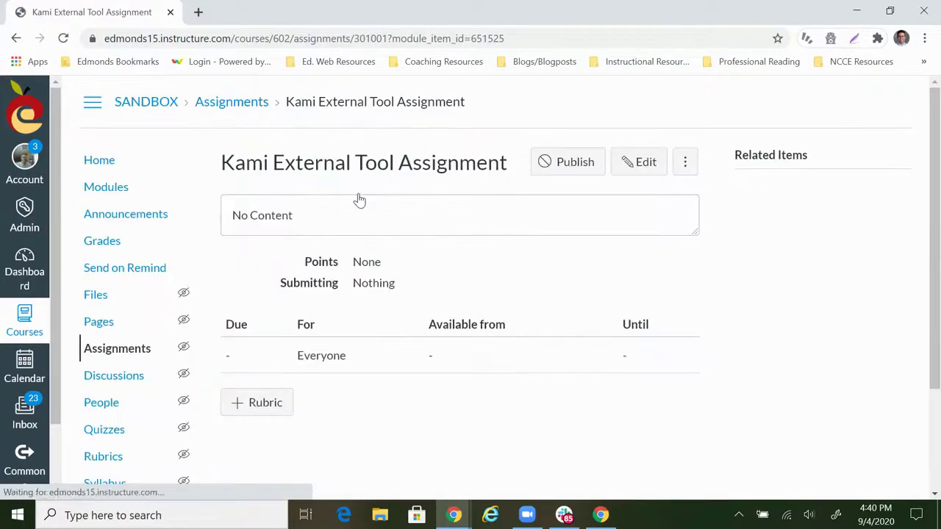
pyautogui.click(632, 163)
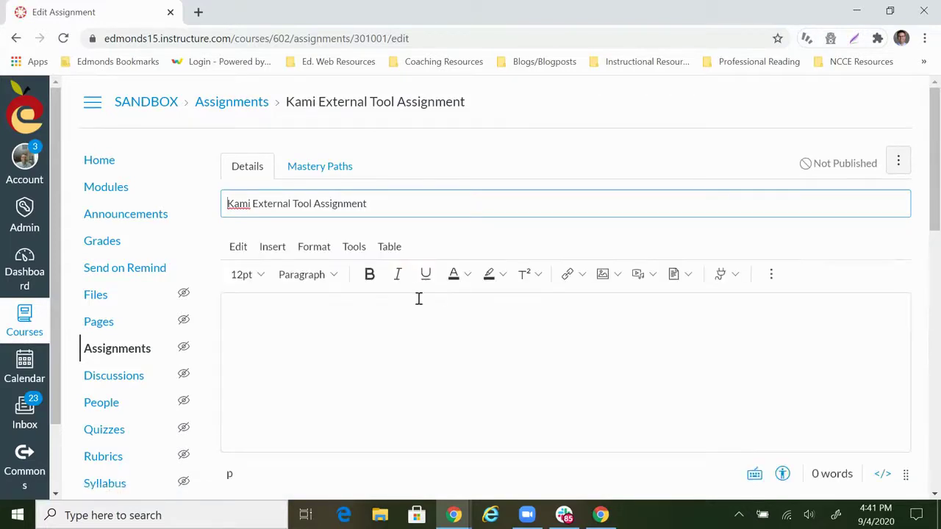
pyautogui.click(304, 309)
pyautogui.write('Please complete the')
pyautogui.write(' mat hpa')
pyautogui.write('pape')
pyautogui.write('r.')
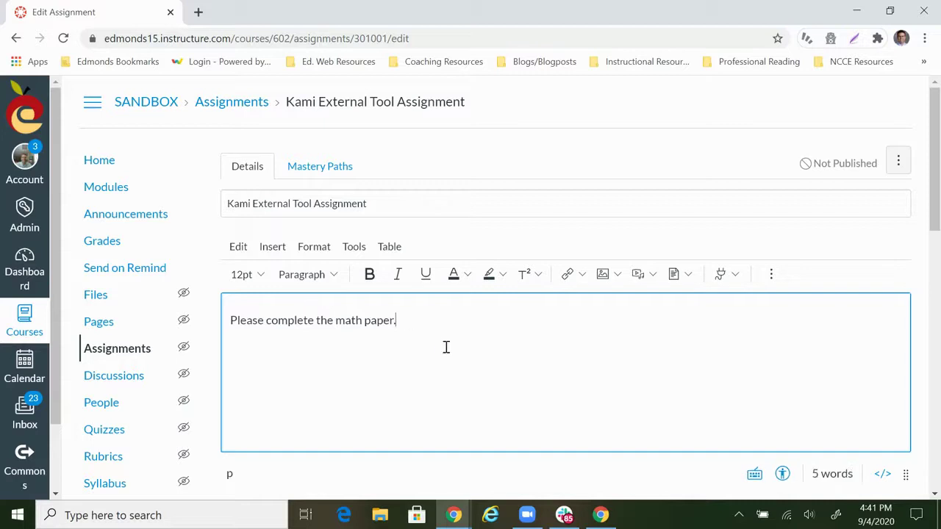
# Set the assignment's points to 100 and its submission type to External Tool
pyautogui.scroll(-2, 445, 346)
pyautogui.click(350, 373)
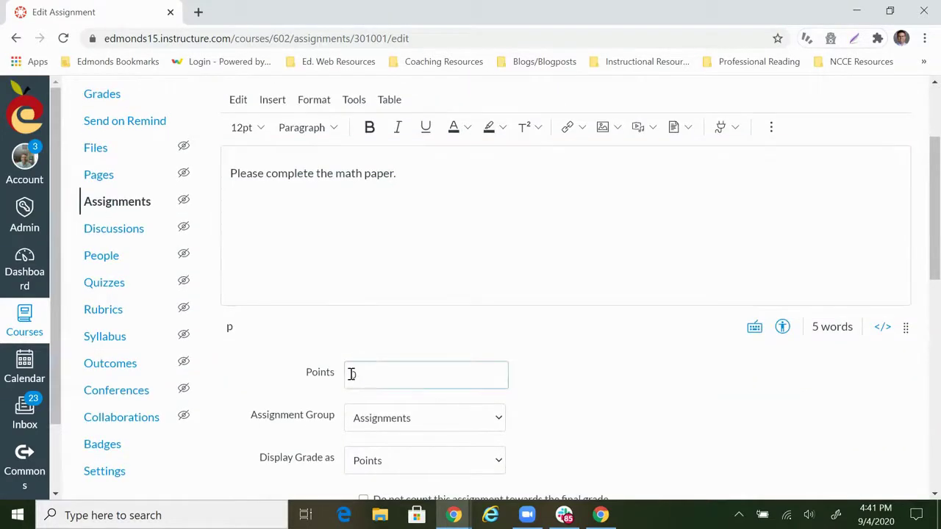
pyautogui.write('100')
pyautogui.scroll(-2, 475, 343)
pyautogui.scroll(-1, 664, 360)
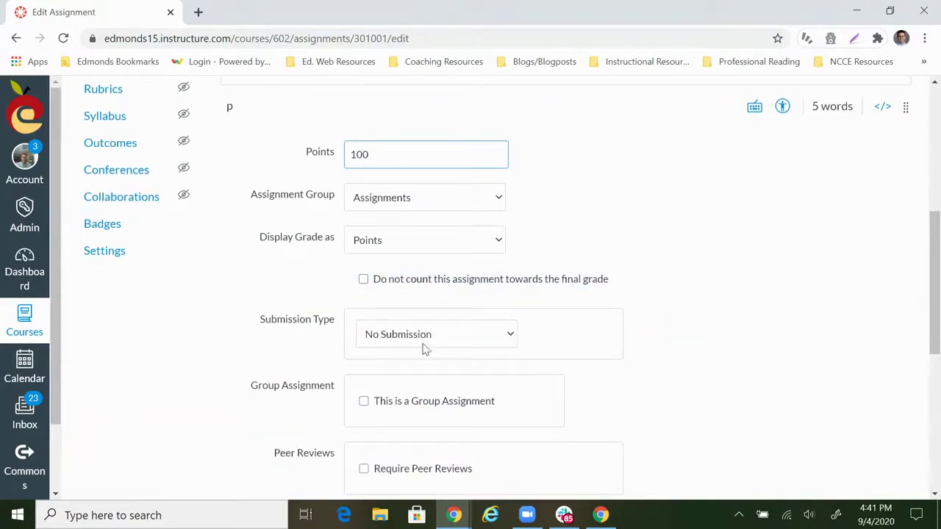
pyautogui.click(511, 337)
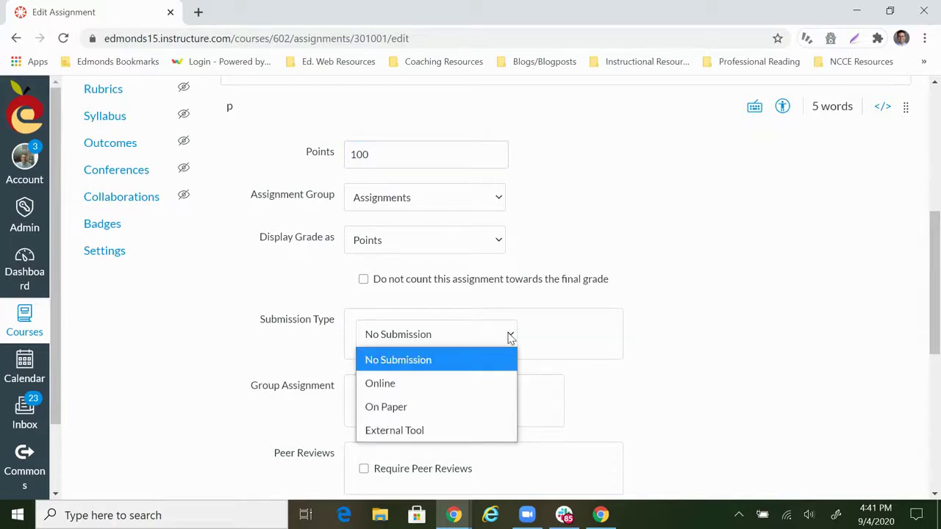
pyautogui.click(431, 430)
pyautogui.scroll(-1, 691, 338)
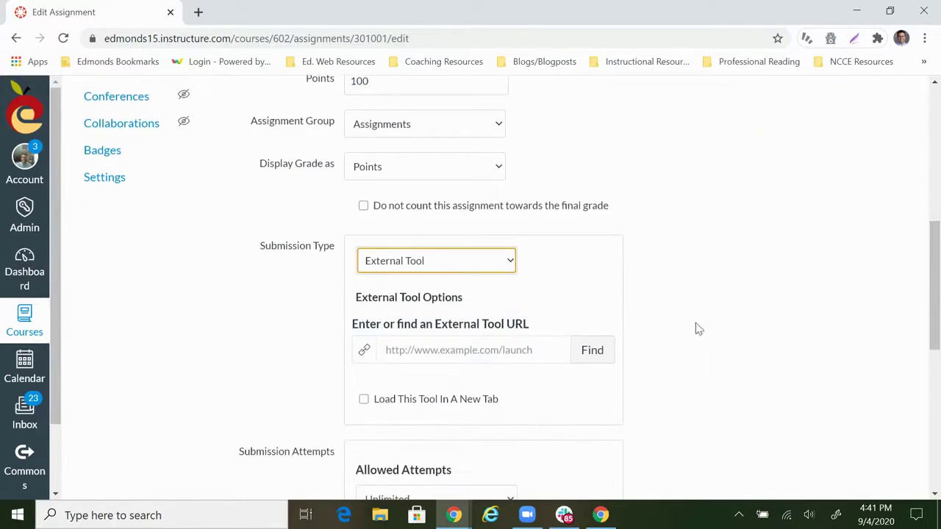
# Find and choose Kami Google Drive Assignment as the assignment's external tool
pyautogui.click(593, 350)
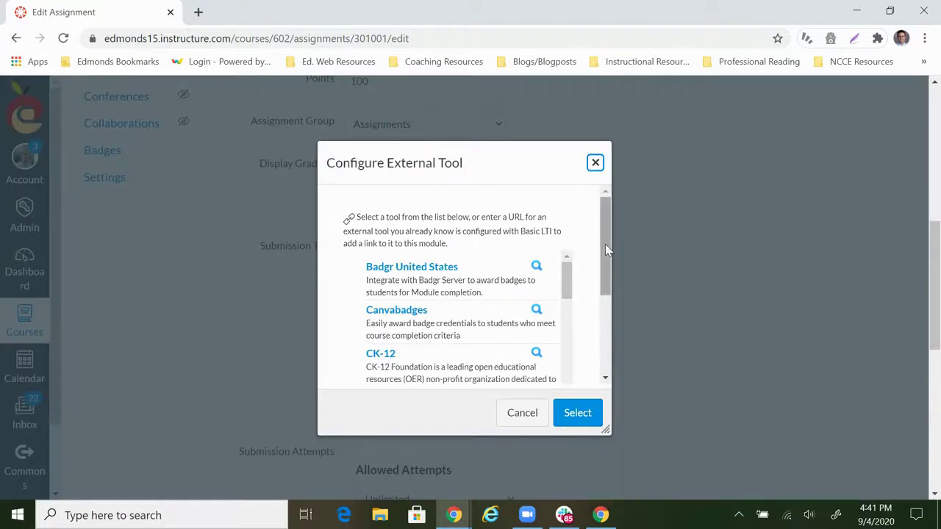
pyautogui.moveTo(603, 272); pyautogui.dragTo(604, 318)
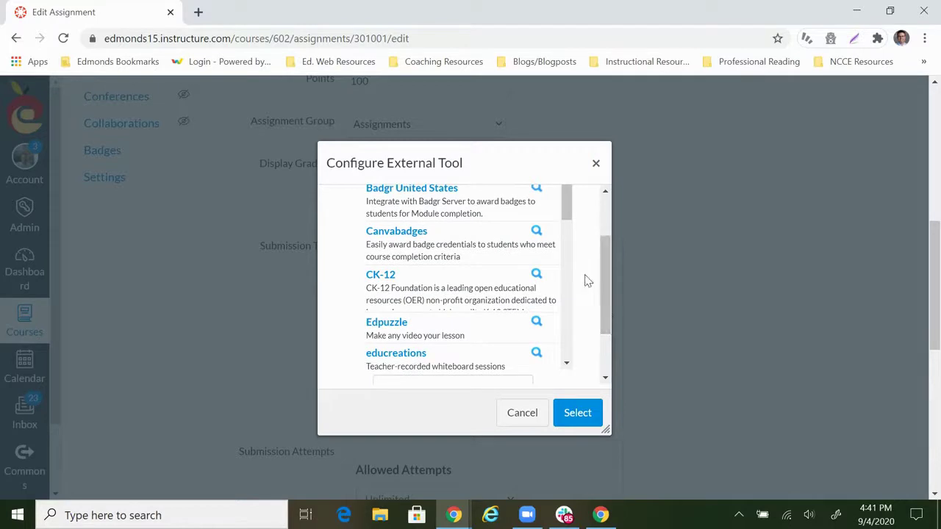
pyautogui.moveTo(570, 211); pyautogui.dragTo(578, 245)
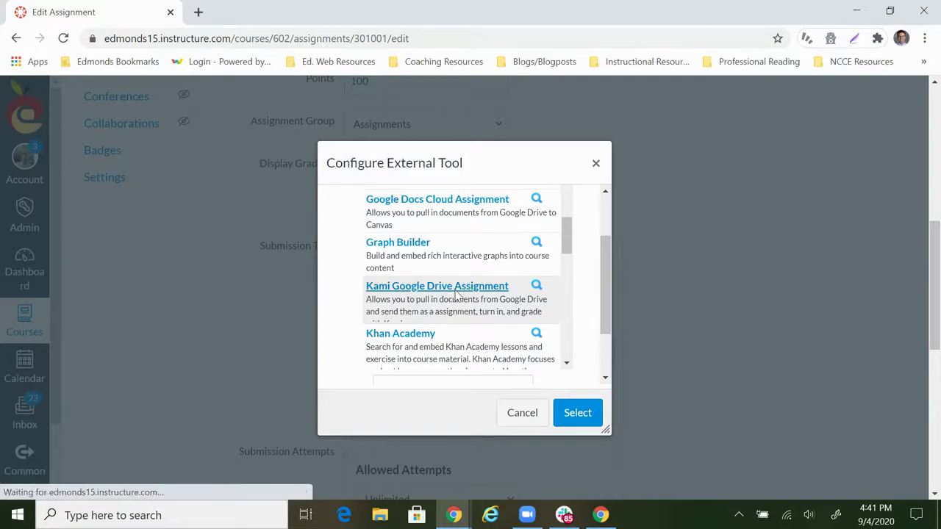
pyautogui.click(456, 293)
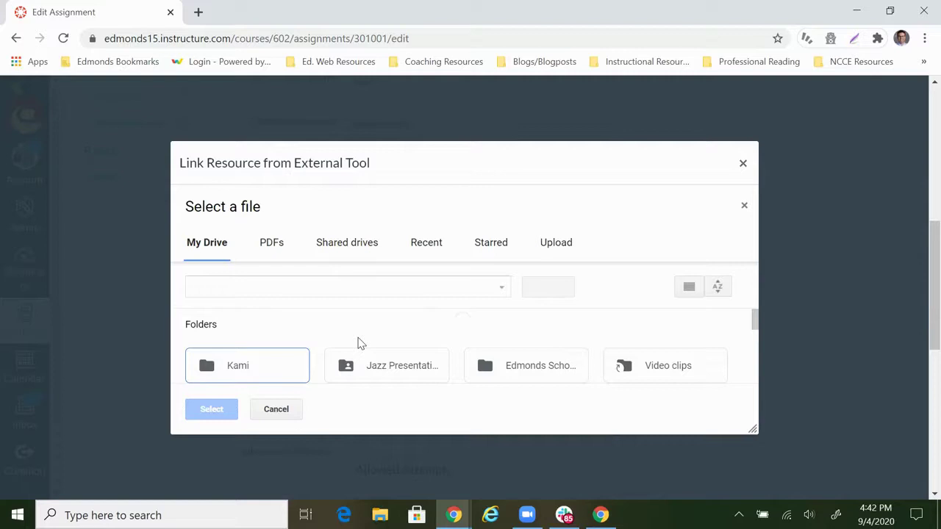
# Browse My Drive to the Templates folder inside Kami and Demo Training Course - ESD 2020 - Elementary Template
pyautogui.scroll(-2, 369, 337)
pyautogui.scroll(2, 358, 340)
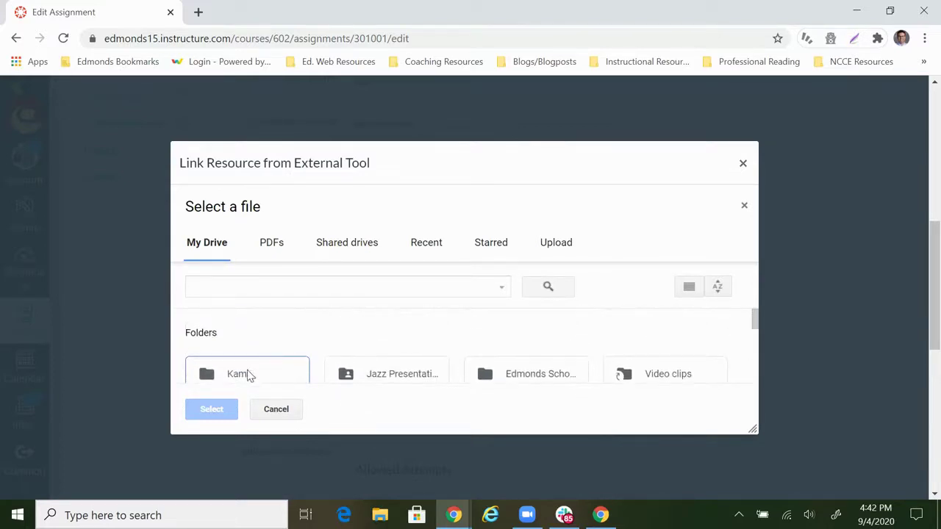
pyautogui.scroll(-2, 309, 324)
pyautogui.scroll(2, 288, 316)
pyautogui.doubleClick(231, 374)
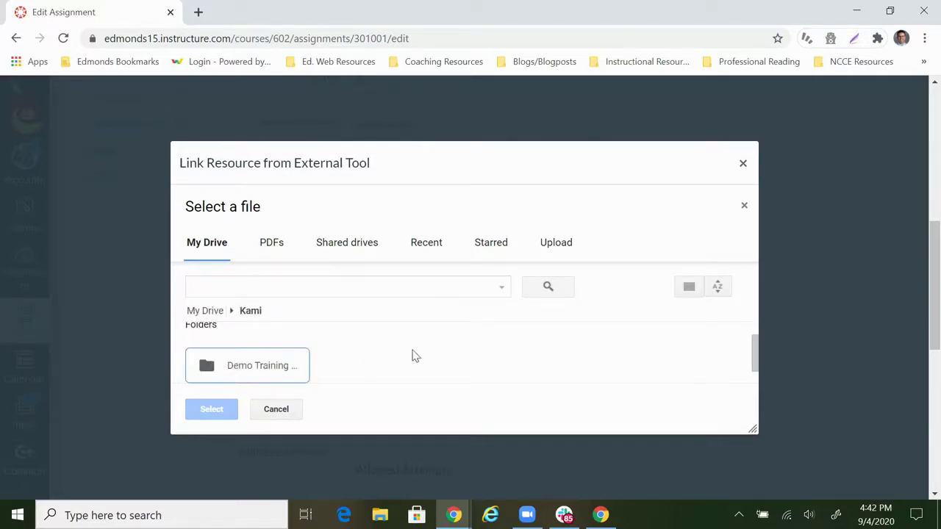
pyautogui.doubleClick(227, 356)
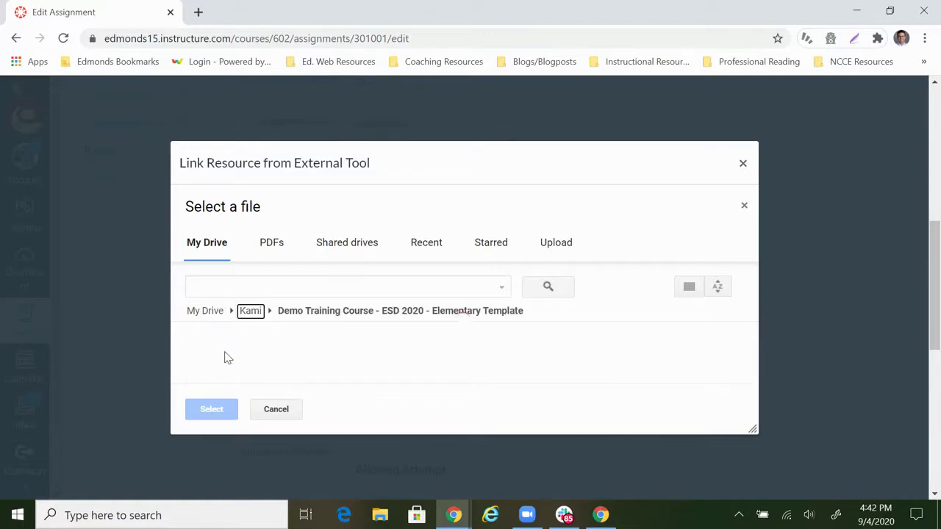
pyautogui.doubleClick(258, 373)
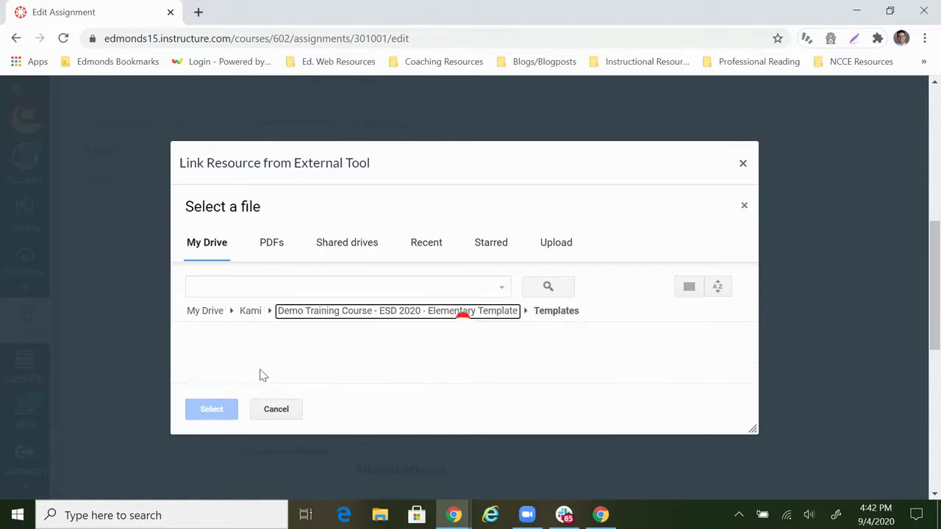
# Link the shape-matching worksheet from the Templates folder and confirm the Kami external tool configuration
pyautogui.scroll(-1, 357, 353)
pyautogui.scroll(1, 358, 352)
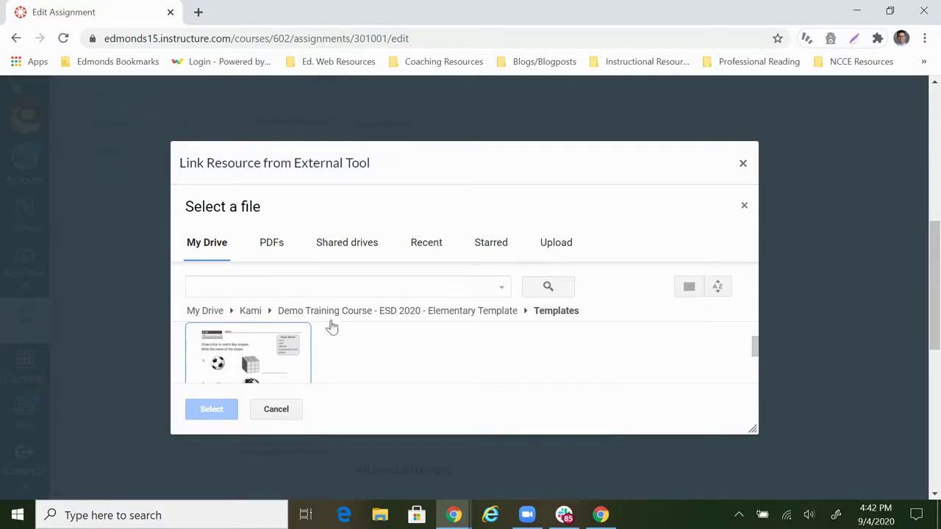
pyautogui.click(238, 372)
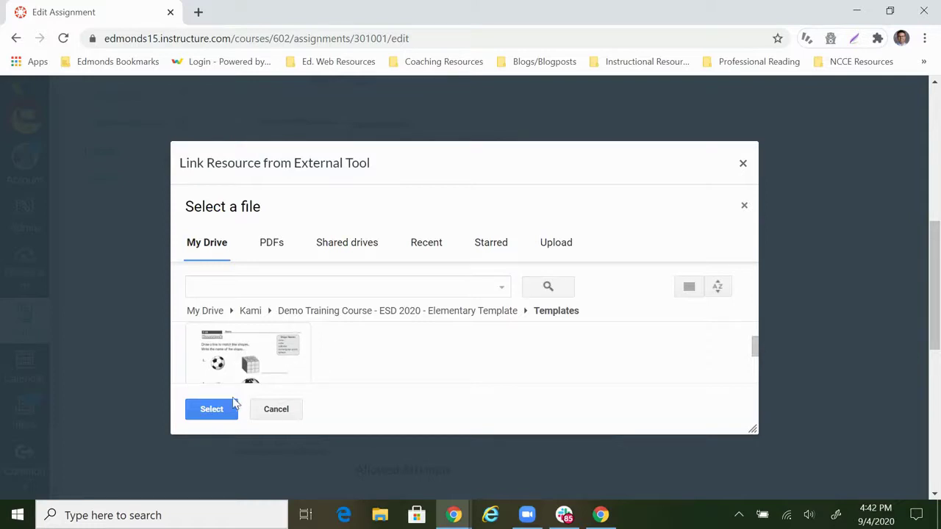
pyautogui.click(211, 414)
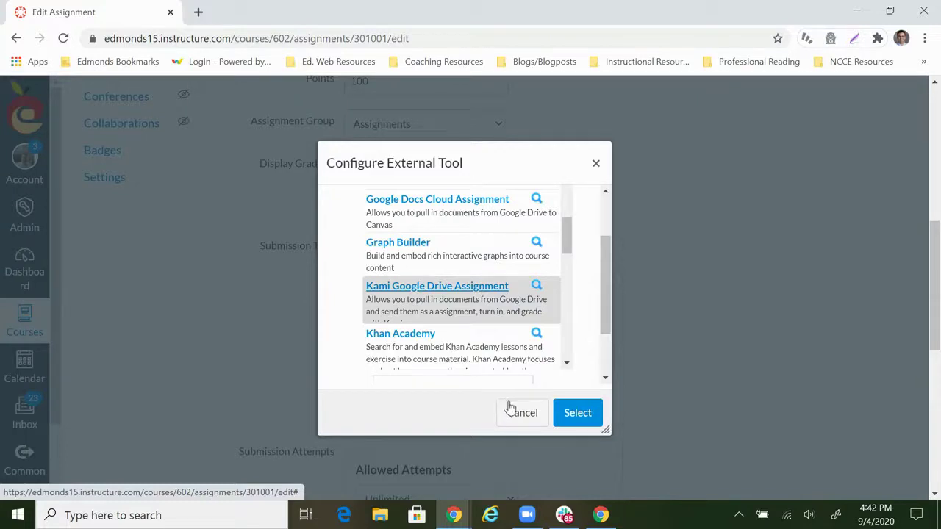
pyautogui.click(577, 413)
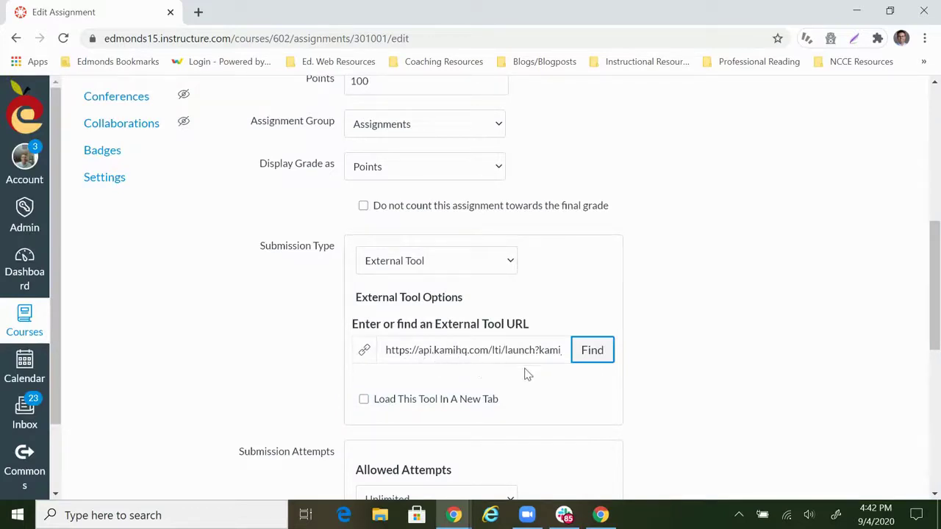
# Save and publish the assignment, leaving it assigned to Everyone without due or availability dates
pyautogui.scroll(-3, 731, 363)
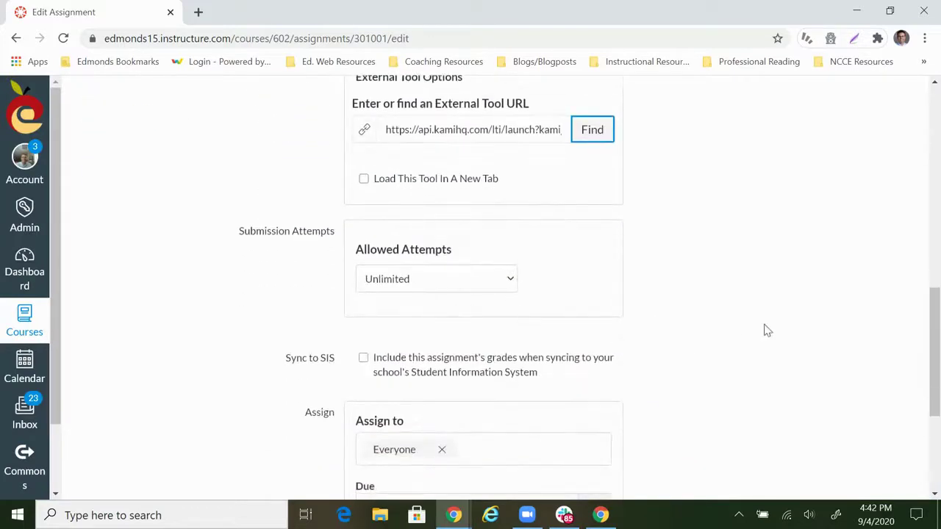
pyautogui.scroll(-3, 763, 330)
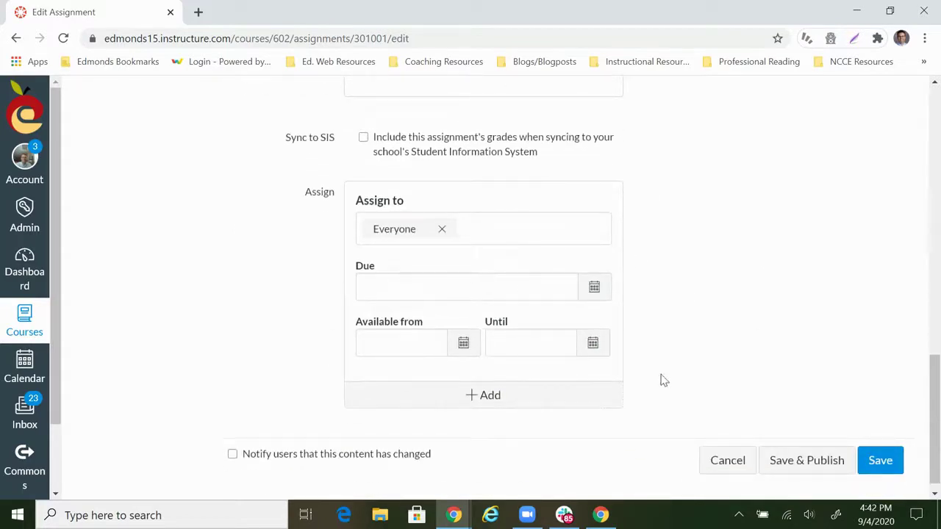
pyautogui.click(787, 469)
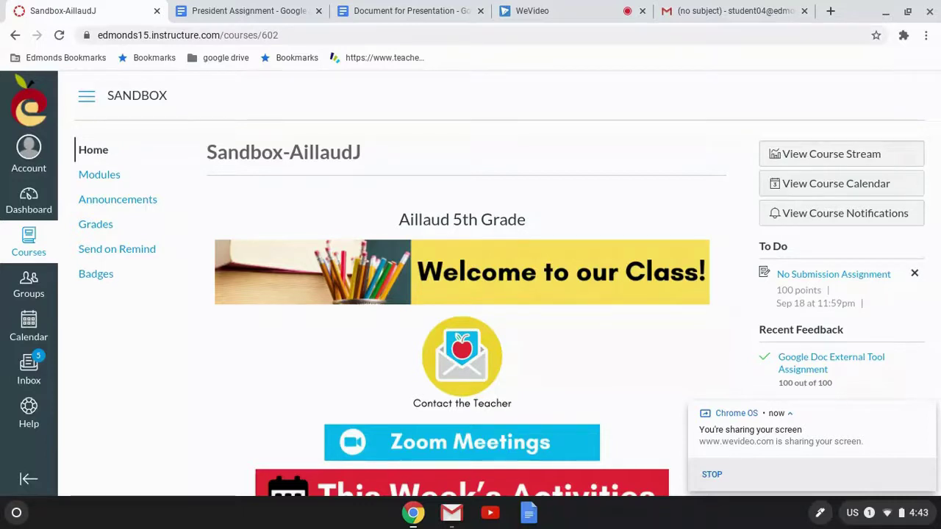
# In the student's course view, open the Kami External Tool Assignment from This Week's Activities and look through the worksheet
pyautogui.scroll(-3, 347, 272)
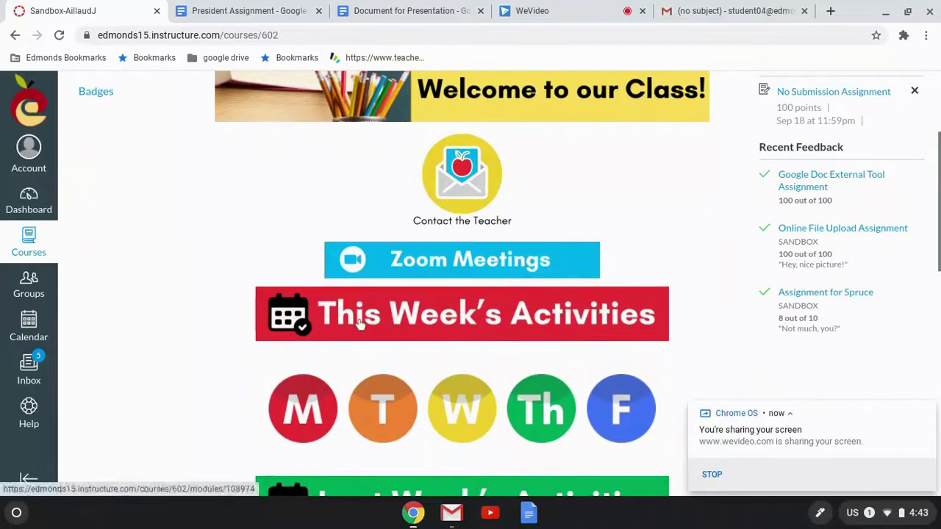
pyautogui.click(360, 325)
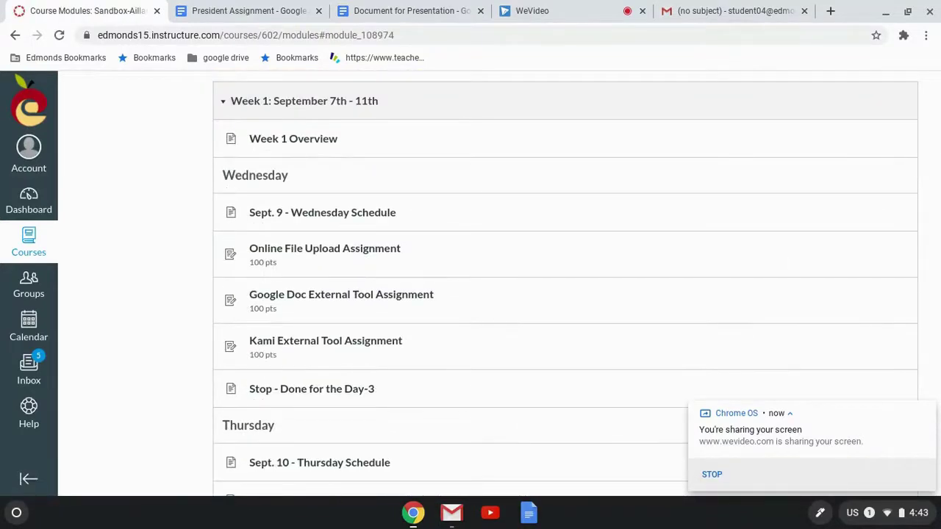
pyautogui.click(334, 349)
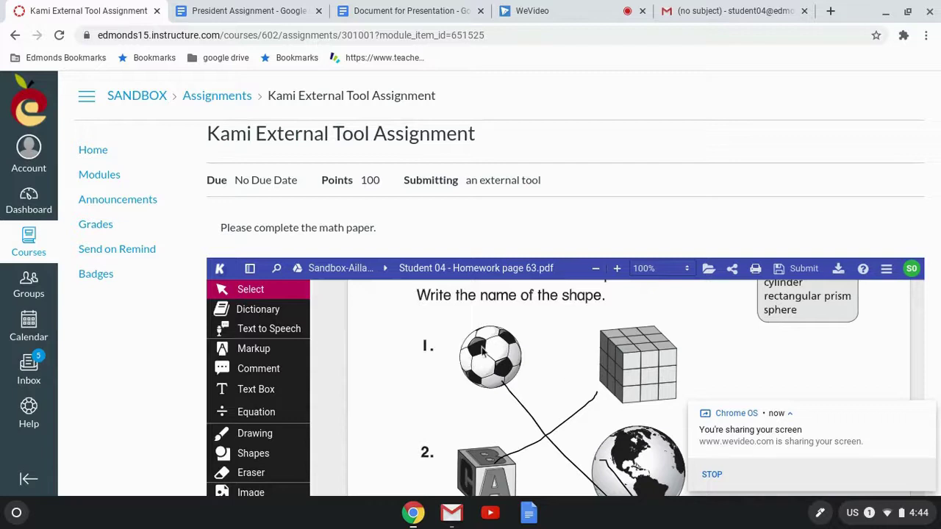
pyautogui.scroll(-2, 515, 353)
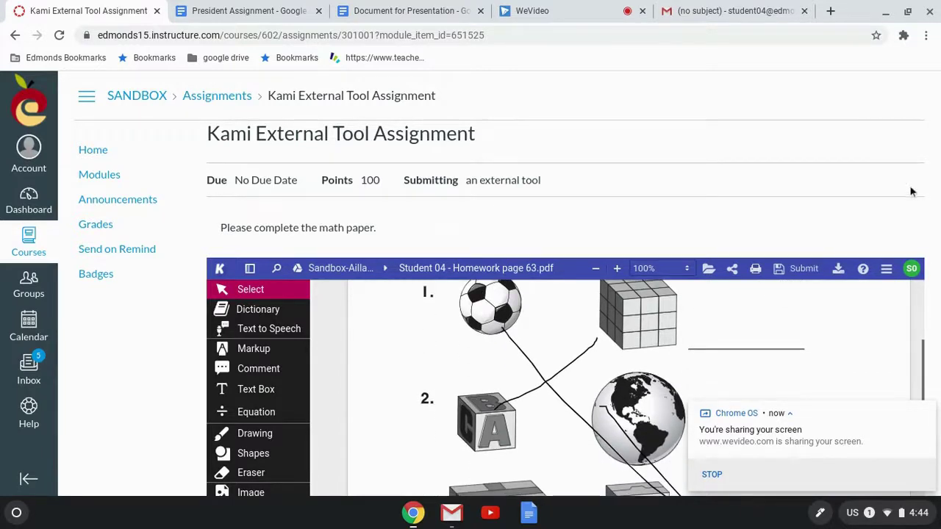
# Draw a black matching line from the gift box to the crackers box in item 3 of the worksheet
pyautogui.scroll(-3, 912, 191)
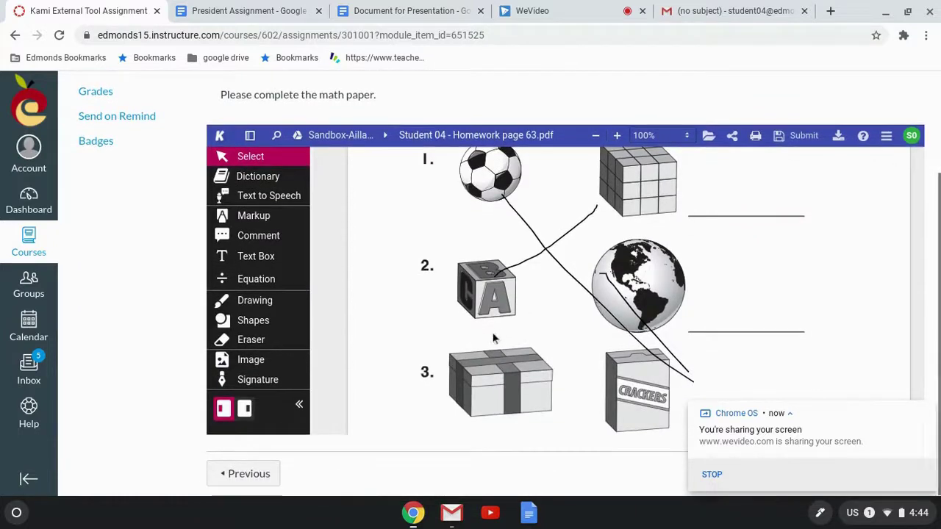
pyautogui.scroll(3, 494, 338)
pyautogui.scroll(-2, 511, 320)
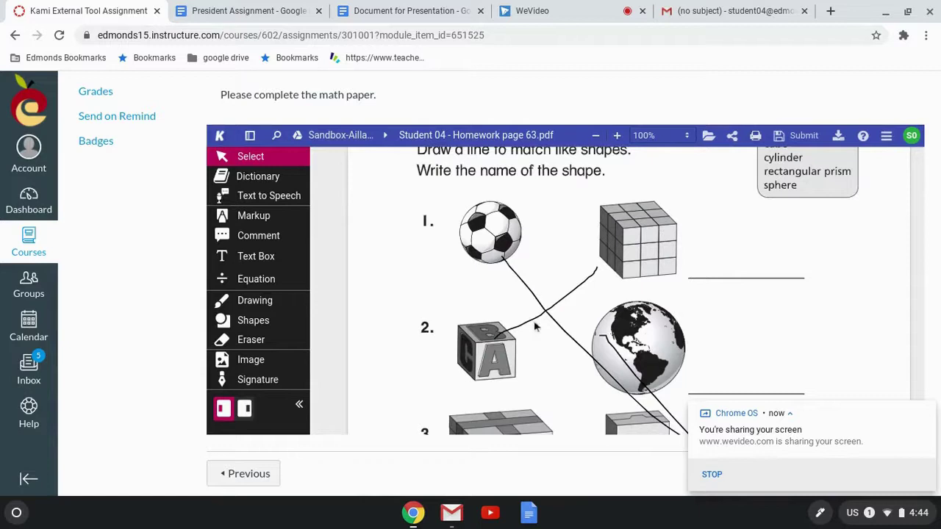
pyautogui.scroll(1, 535, 327)
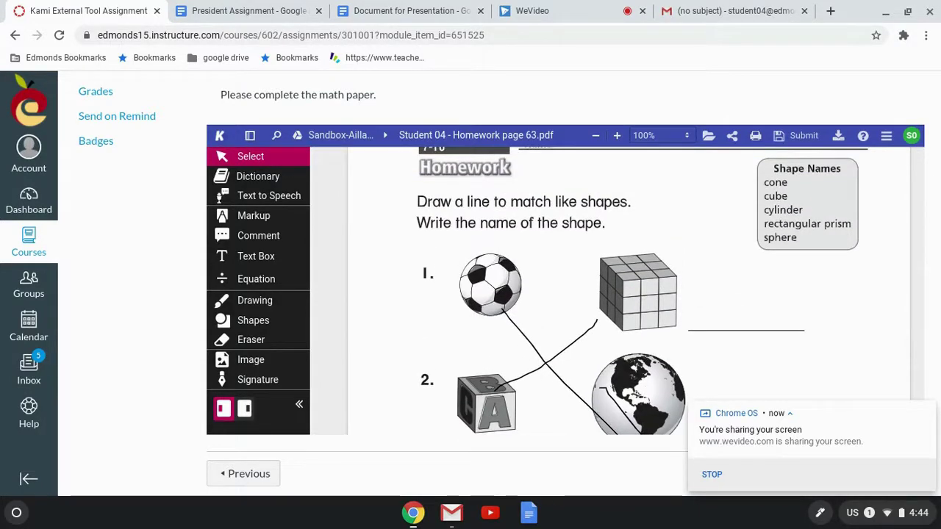
pyautogui.scroll(-5, 632, 294)
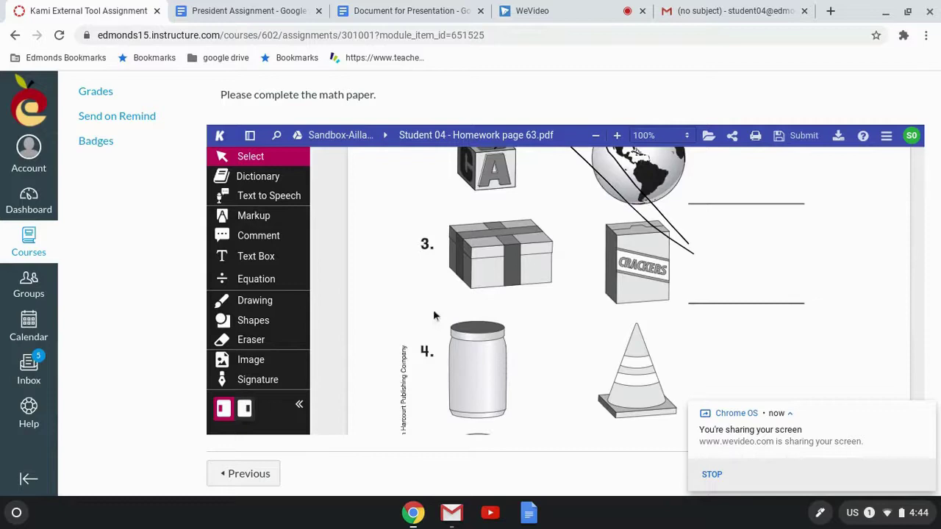
pyautogui.click(240, 304)
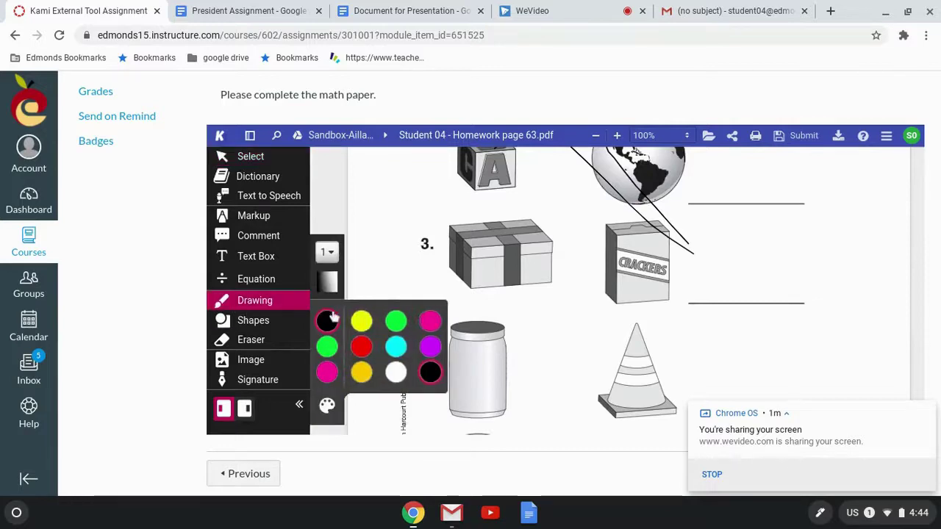
pyautogui.moveTo(548, 251); pyautogui.dragTo(626, 274)
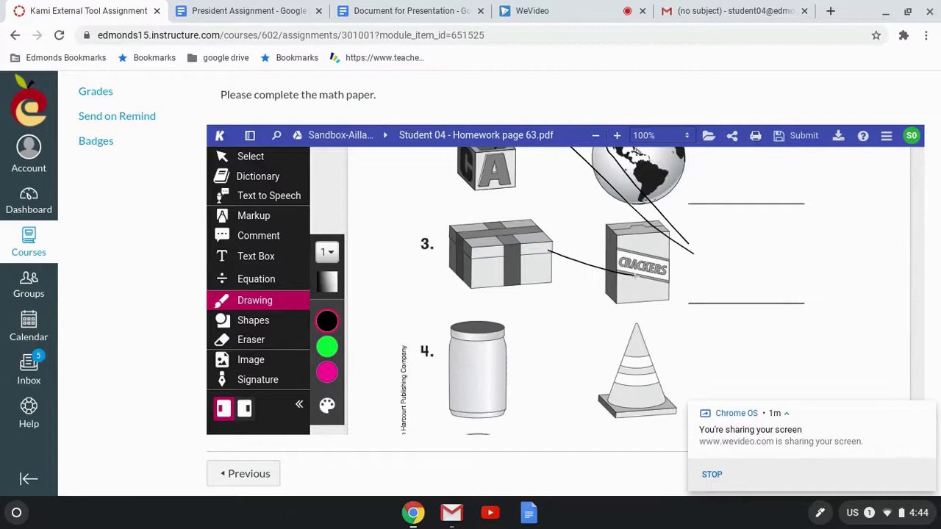
# Add a text box reading "Sphere" on the answer line beside the cube in item 1
pyautogui.click(239, 257)
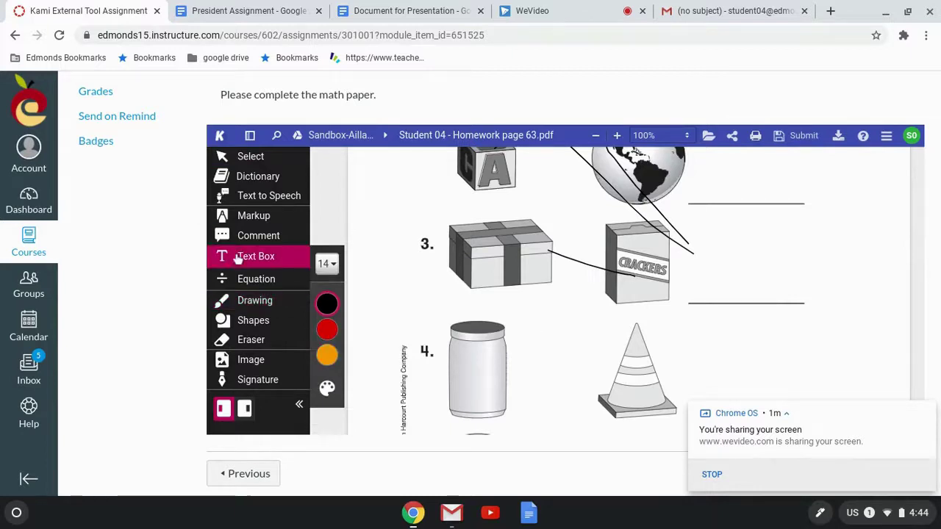
pyautogui.scroll(5, 710, 277)
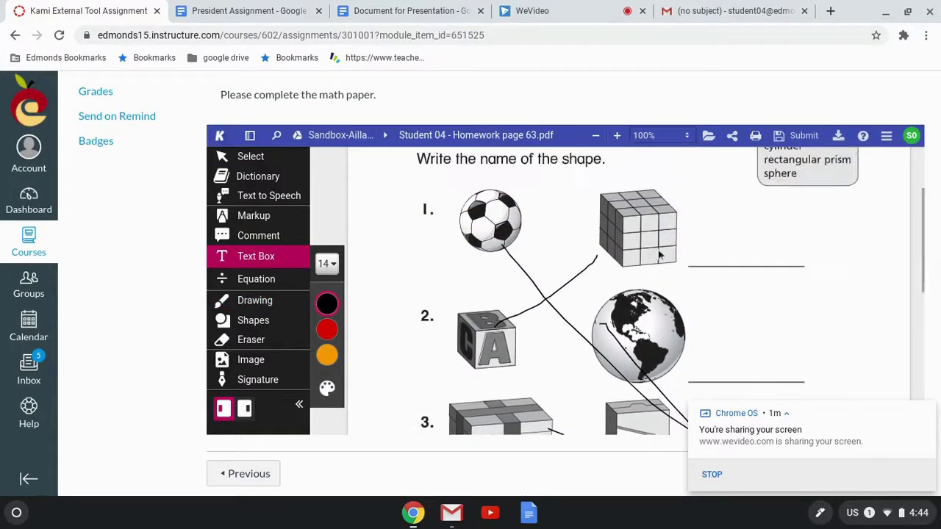
pyautogui.scroll(3, 719, 260)
pyautogui.scroll(-2, 719, 260)
pyautogui.scroll(3, 719, 259)
pyautogui.scroll(-1, 720, 259)
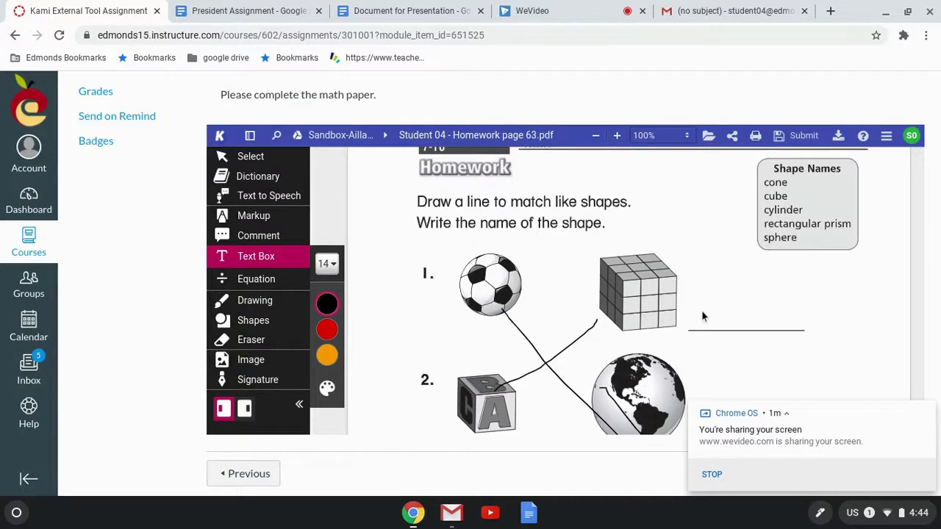
pyautogui.click(702, 312)
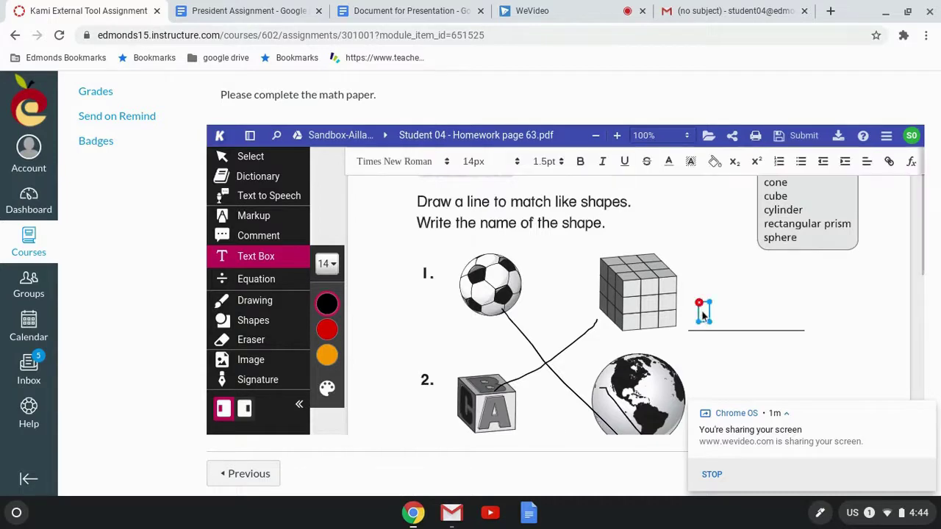
pyautogui.write('Sphere')
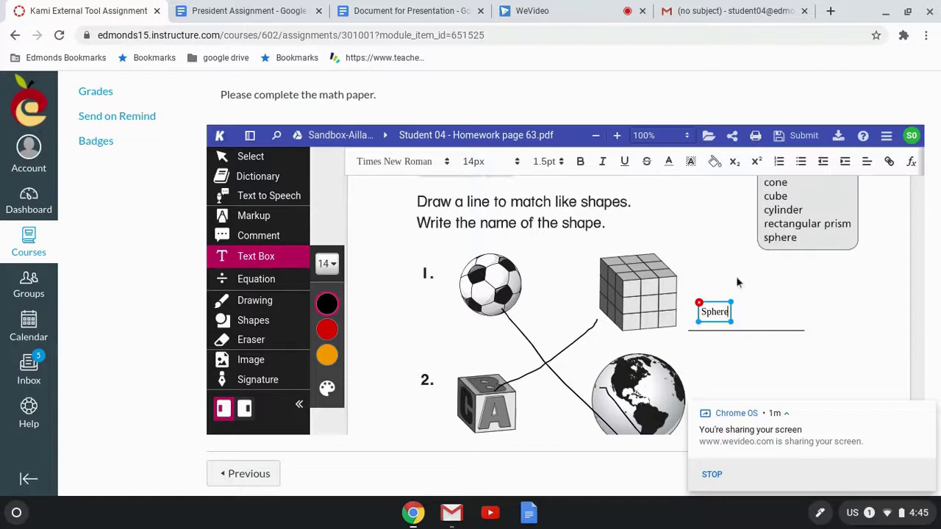
pyautogui.click(796, 288)
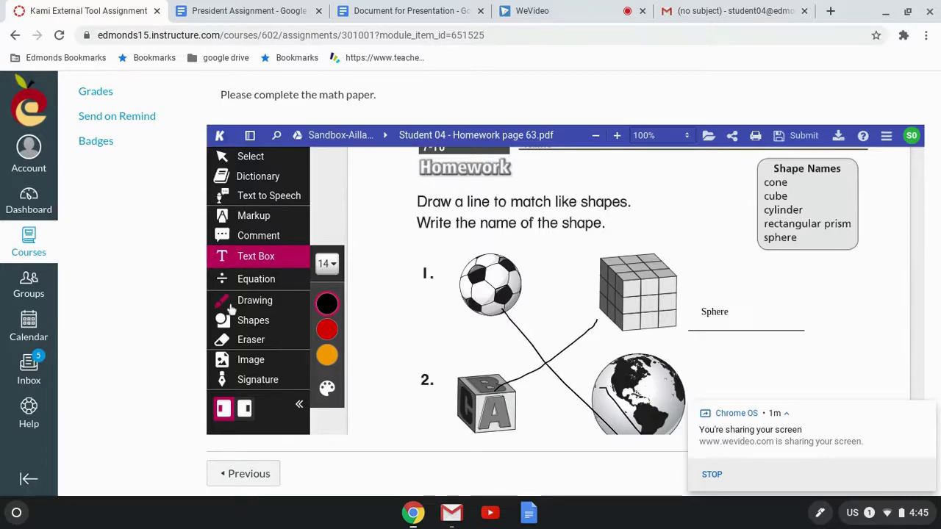
# Submit the student's Kami worksheet to the assignment, and stop sharing the screen
pyautogui.scroll(2, 194, 304)
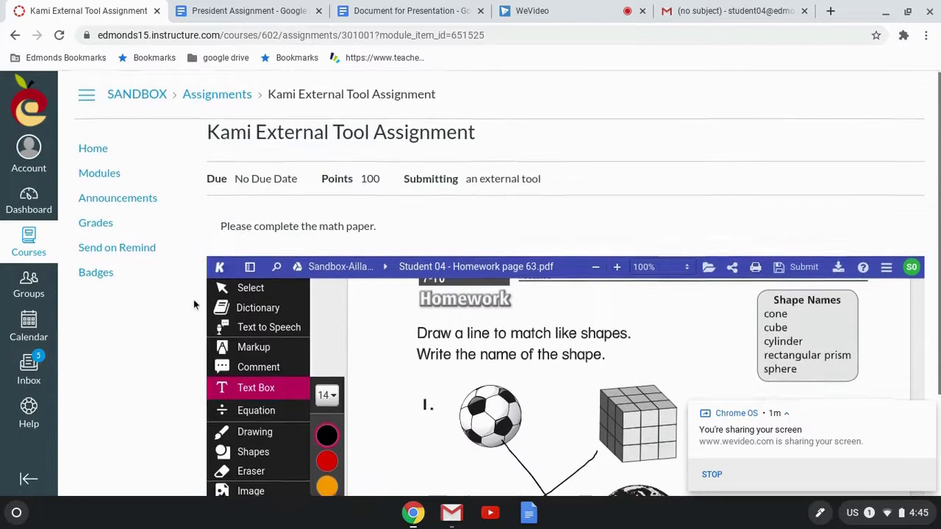
pyautogui.scroll(-2, 194, 304)
pyautogui.scroll(3, 818, 294)
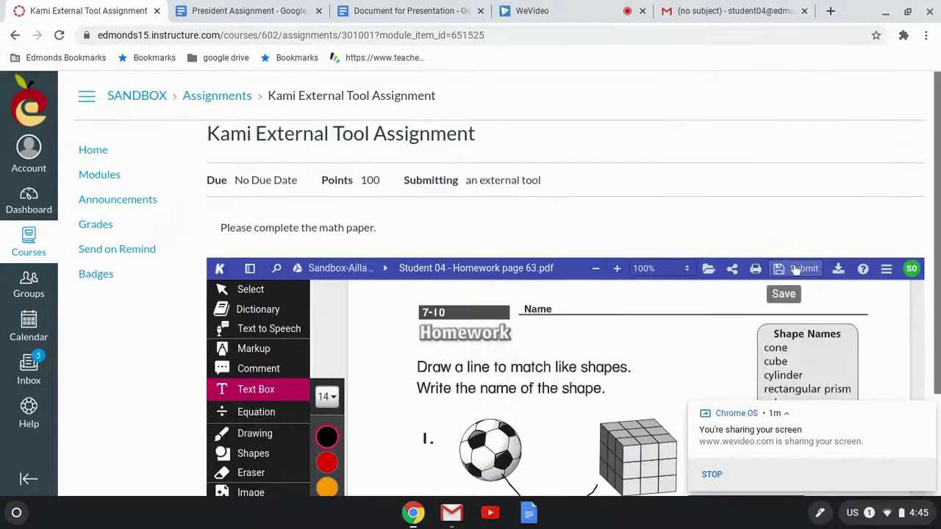
pyautogui.click(800, 269)
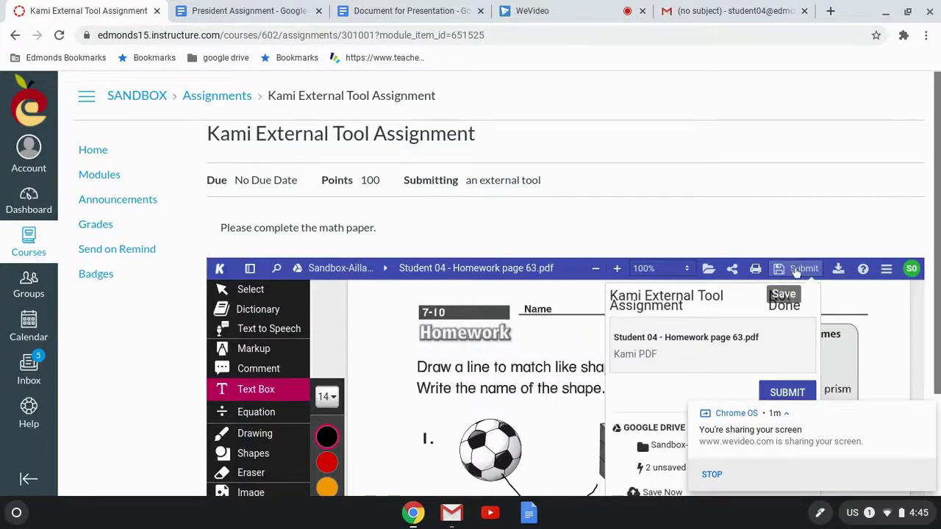
pyautogui.click(788, 392)
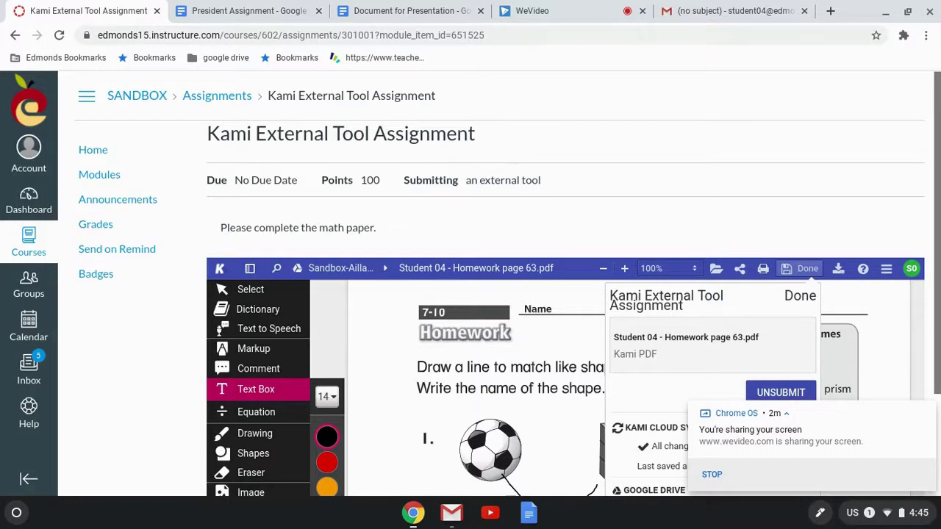
pyautogui.click(712, 475)
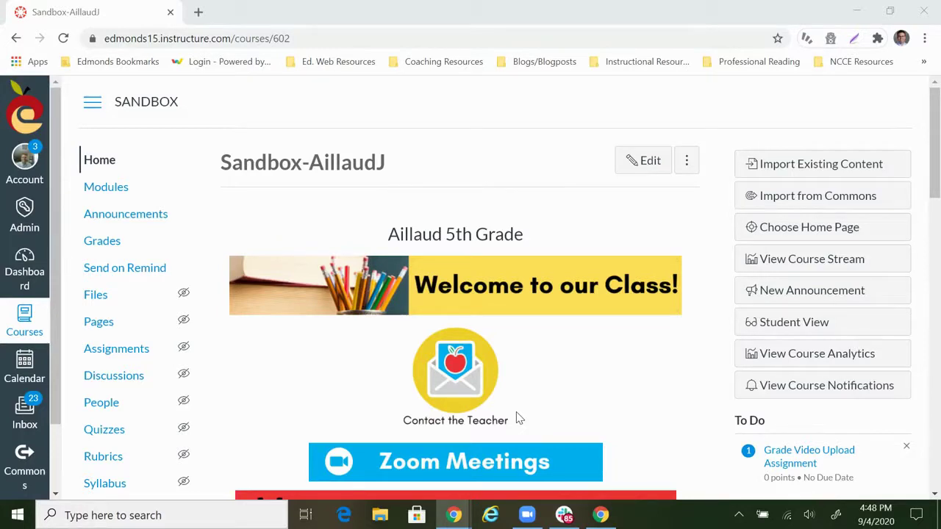
# In the teacher's course, open the Kami External Tool Assignment from the Week 1 module and view its submissions in SpeedGrader
pyautogui.click(107, 191)
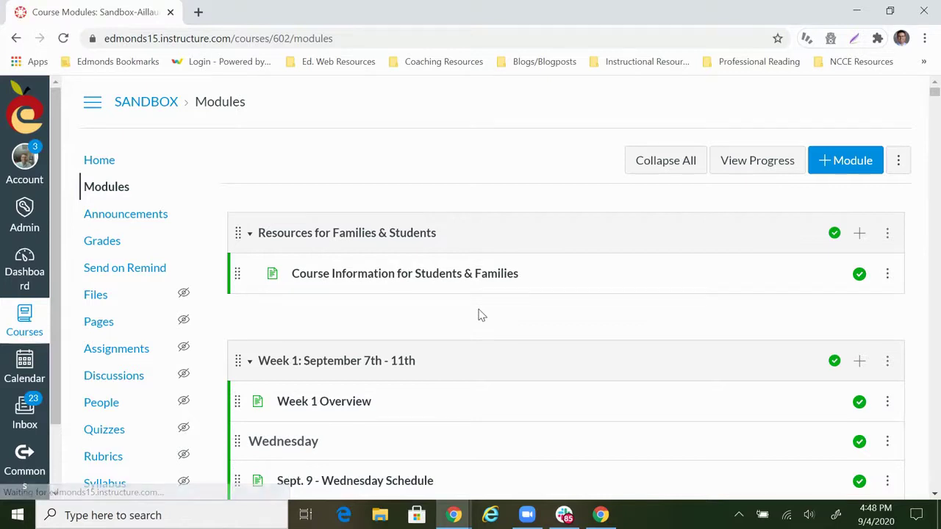
pyautogui.scroll(-2, 488, 319)
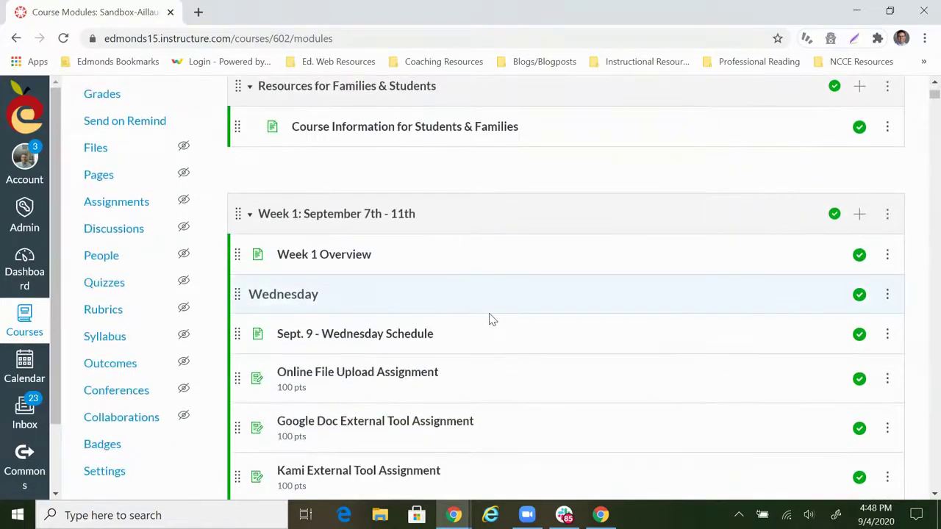
pyautogui.scroll(-2, 489, 319)
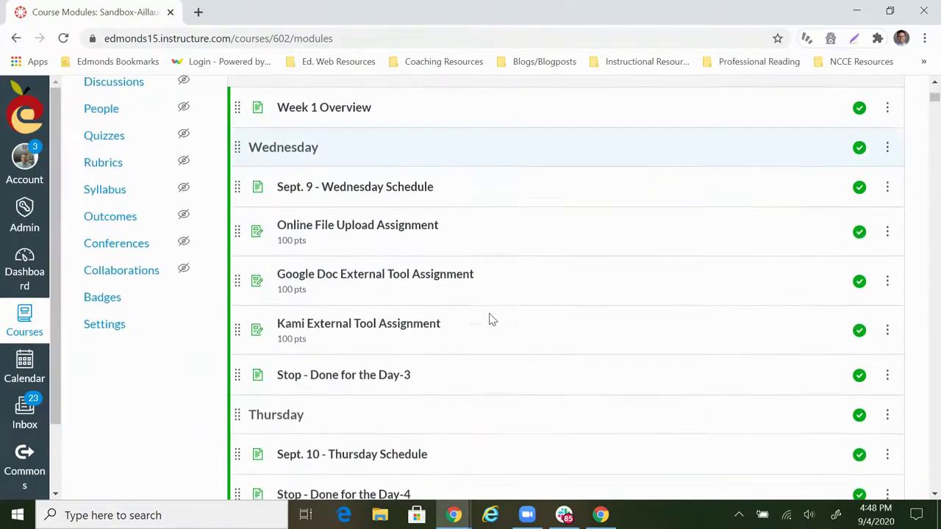
pyautogui.click(376, 330)
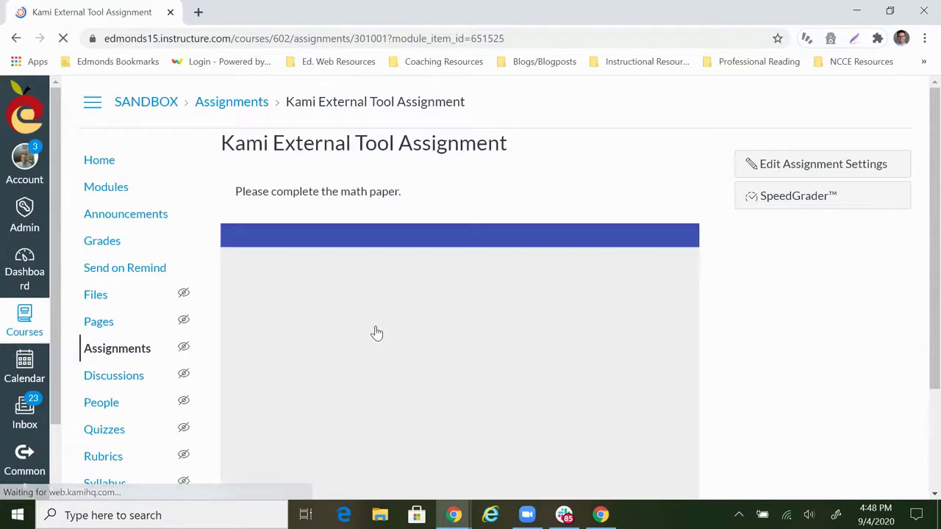
pyautogui.click(796, 204)
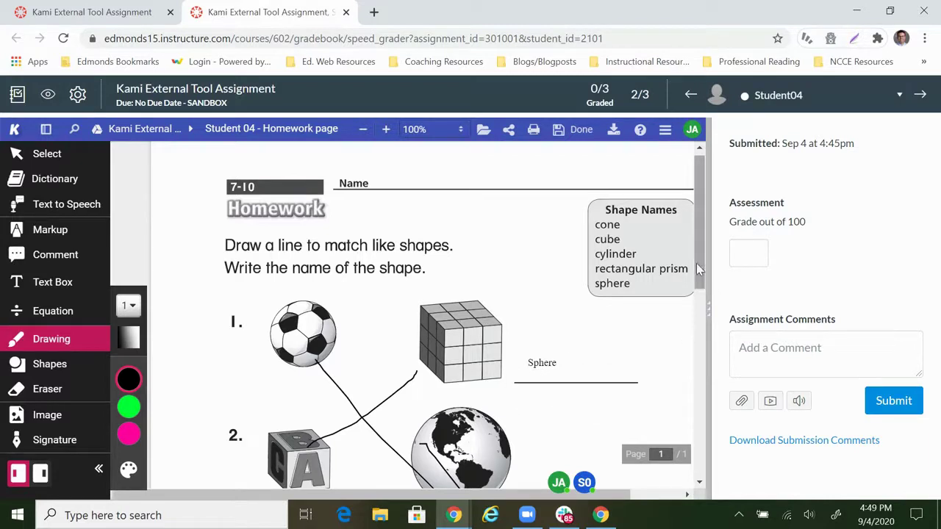
# Look through the student's submitted worksheet and submit a grade of 100 for it
pyautogui.moveTo(699, 264); pyautogui.dragTo(733, 374)
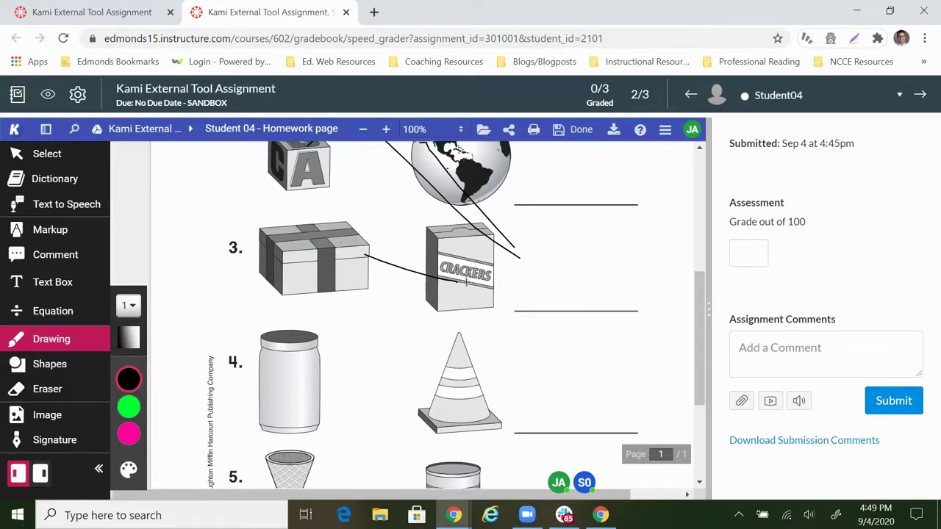
pyautogui.moveTo(695, 310); pyautogui.dragTo(698, 246)
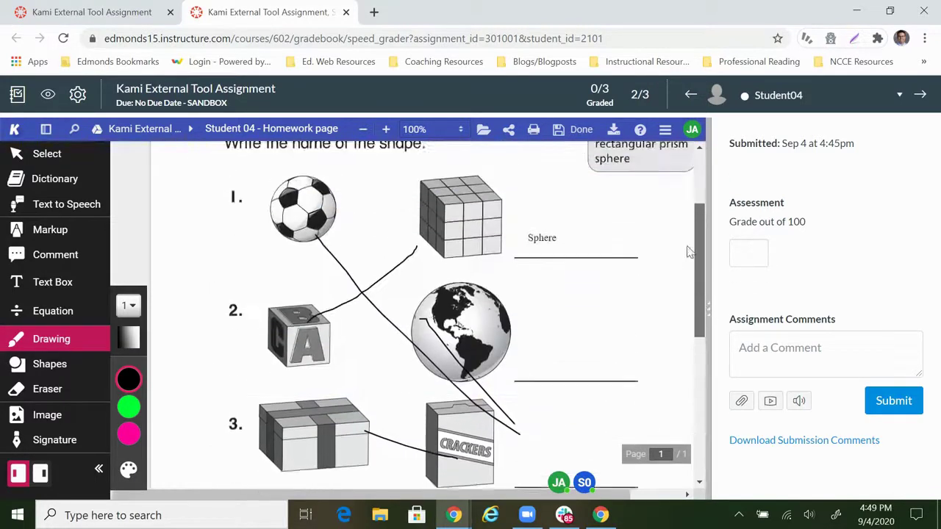
pyautogui.click(741, 252)
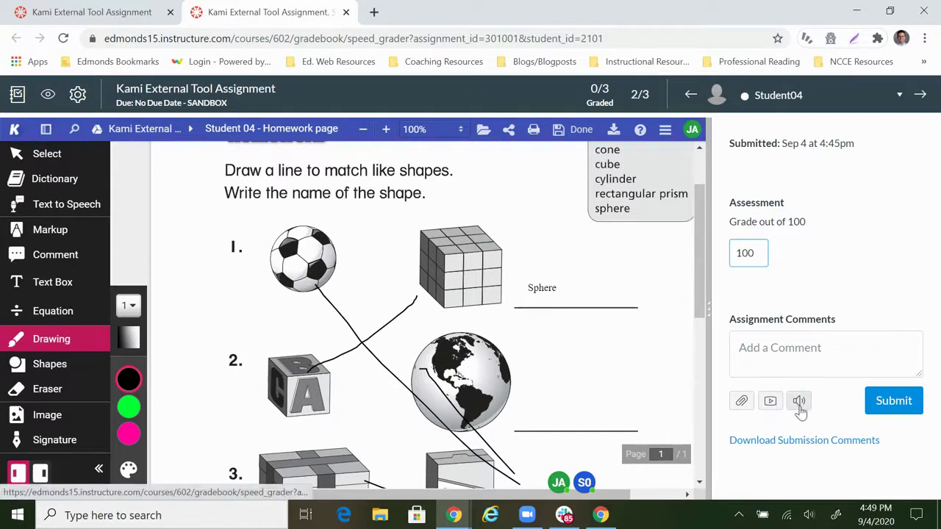
pyautogui.click(893, 415)
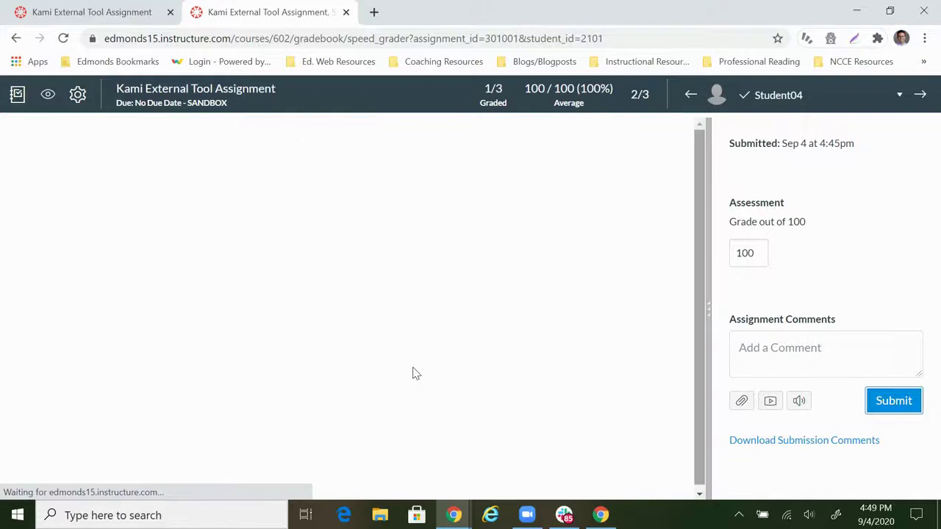